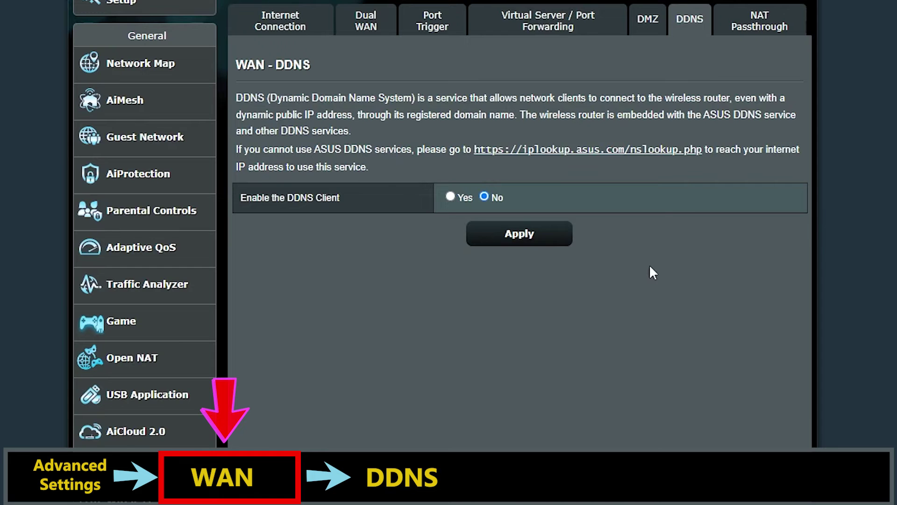
{"action": "left_click_drag", "start_coordinate": [375, 201], "coordinate": [265, 202]}
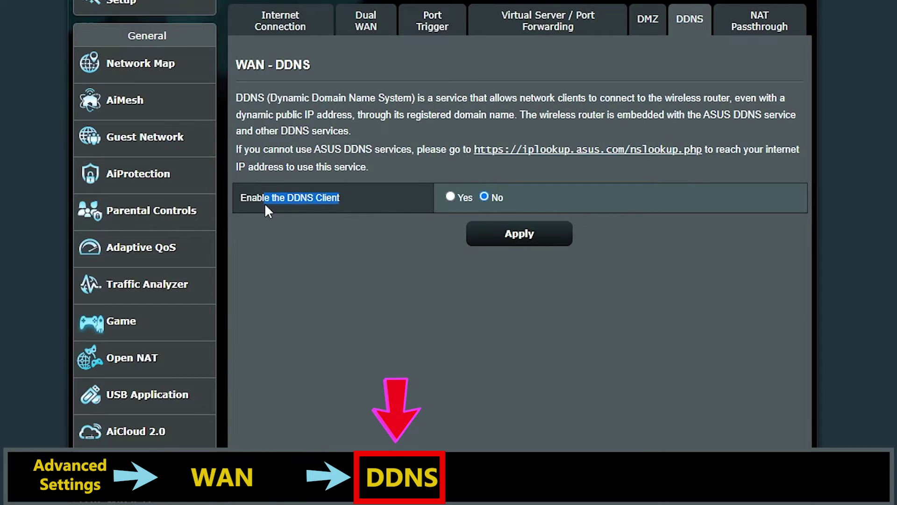
{"action": "left_click", "coordinate": [450, 197]}
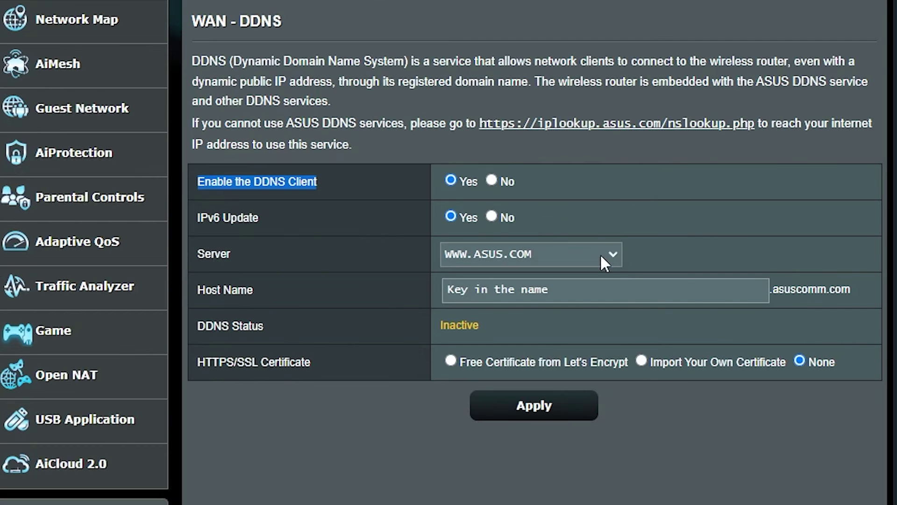
{"action": "left_click", "coordinate": [603, 256]}
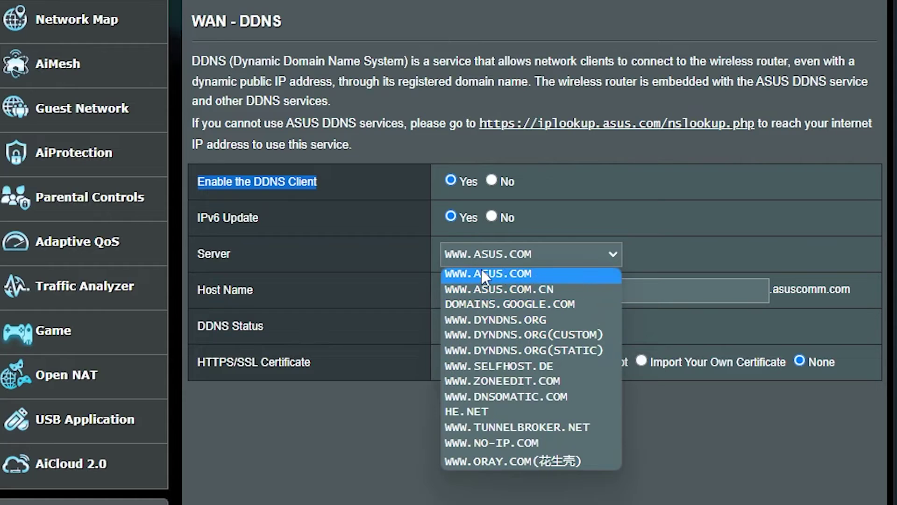
{"action": "left_click", "coordinate": [502, 274]}
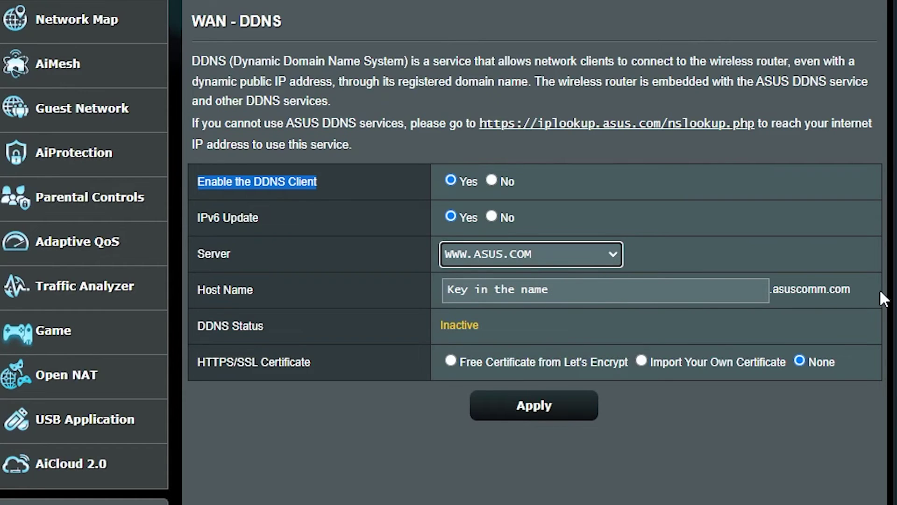
{"action": "left_click", "coordinate": [590, 292]}
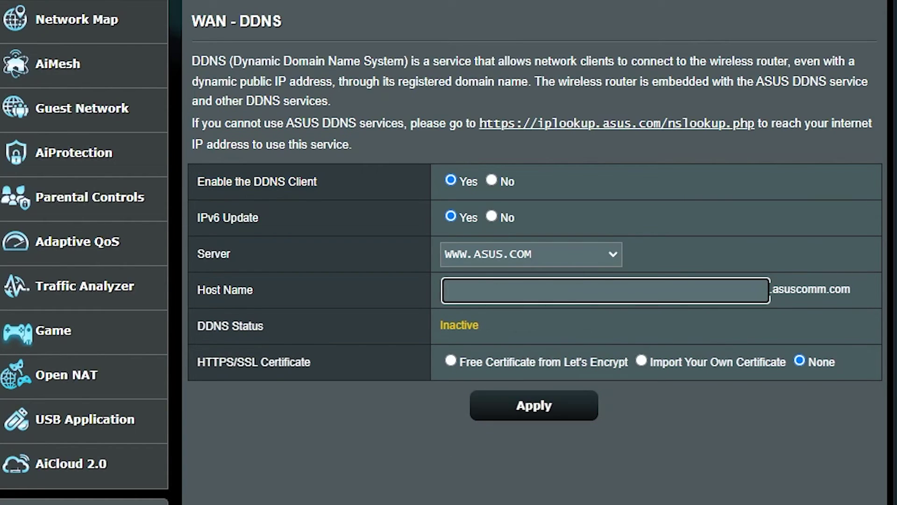
{"action": "type", "text": "testlab"}
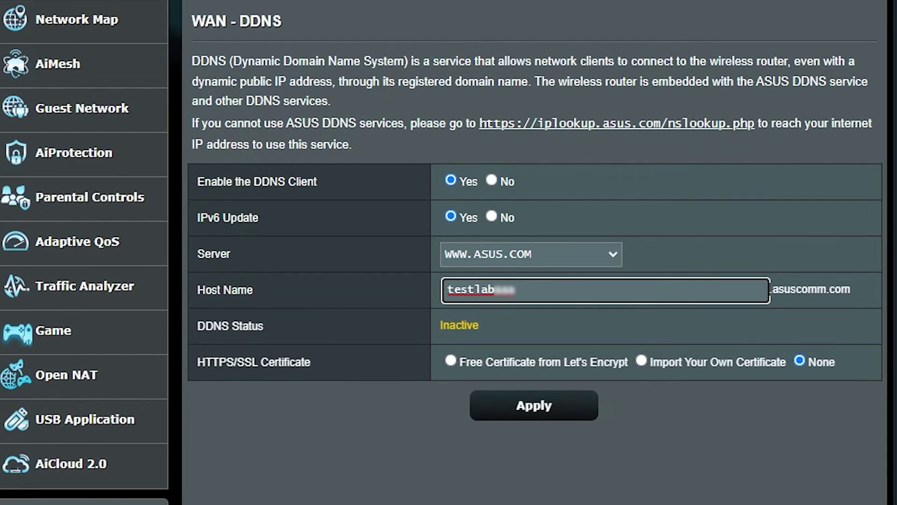
{"action": "left_click", "coordinate": [525, 407]}
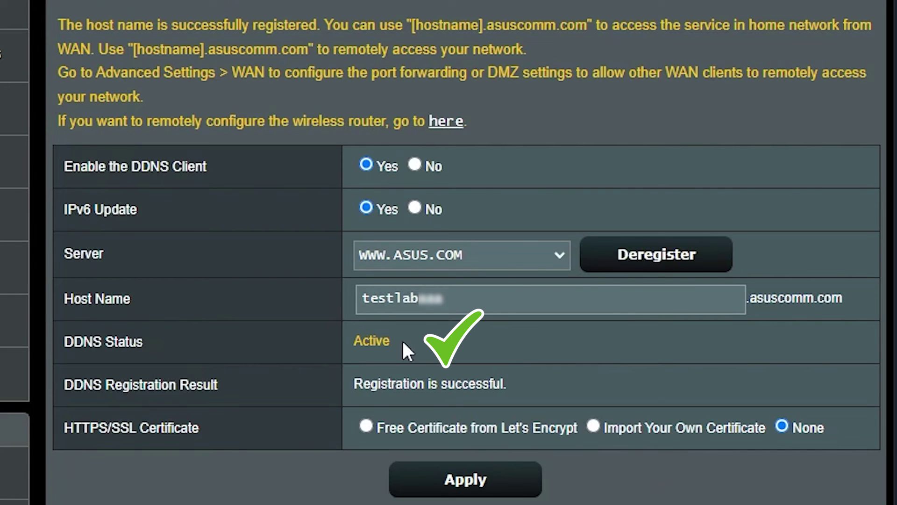
- Highlight the Active DDNS status and the settings list for the registered testlab host name
{"action": "left_click_drag", "start_coordinate": [401, 339], "coordinate": [338, 350]}
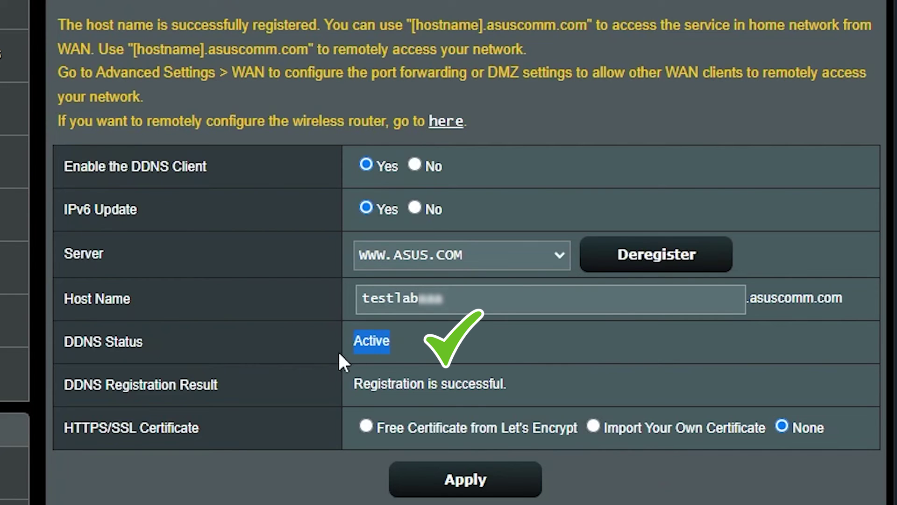
{"action": "left_click_drag", "start_coordinate": [161, 348], "coordinate": [62, 359]}
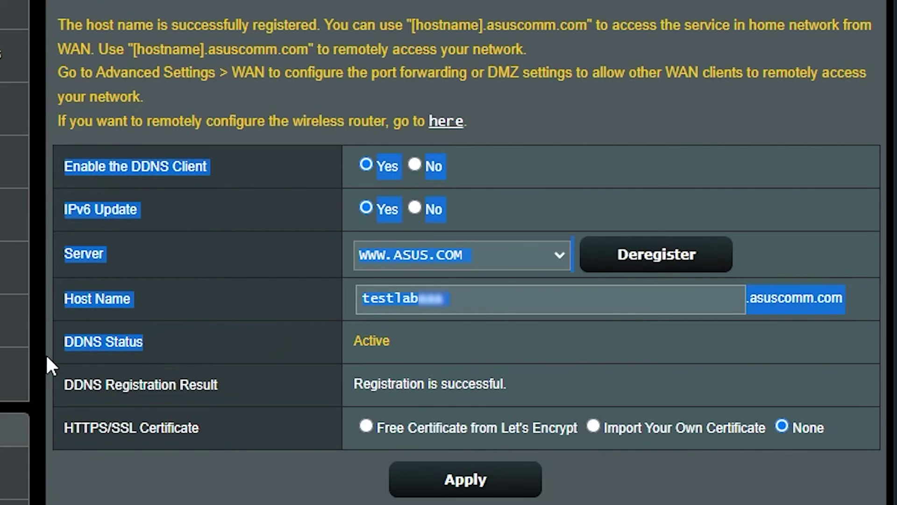
{"action": "double_click", "coordinate": [380, 342]}
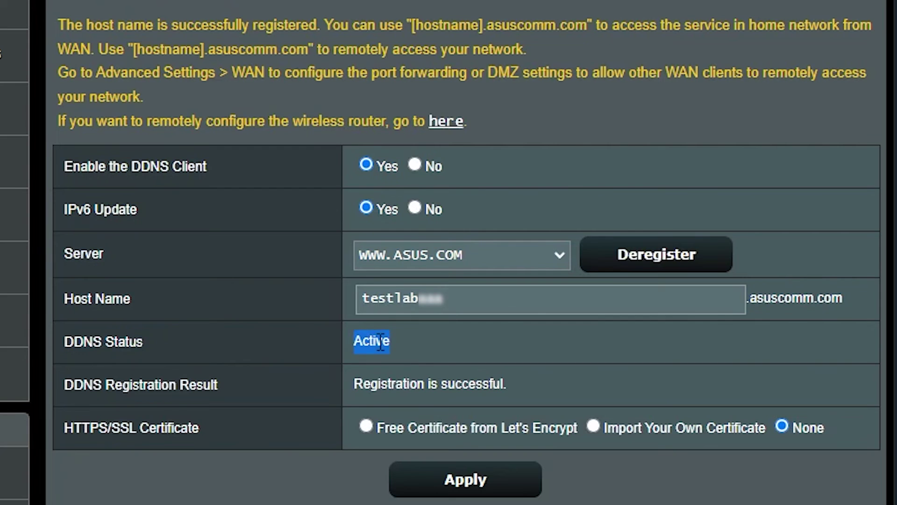